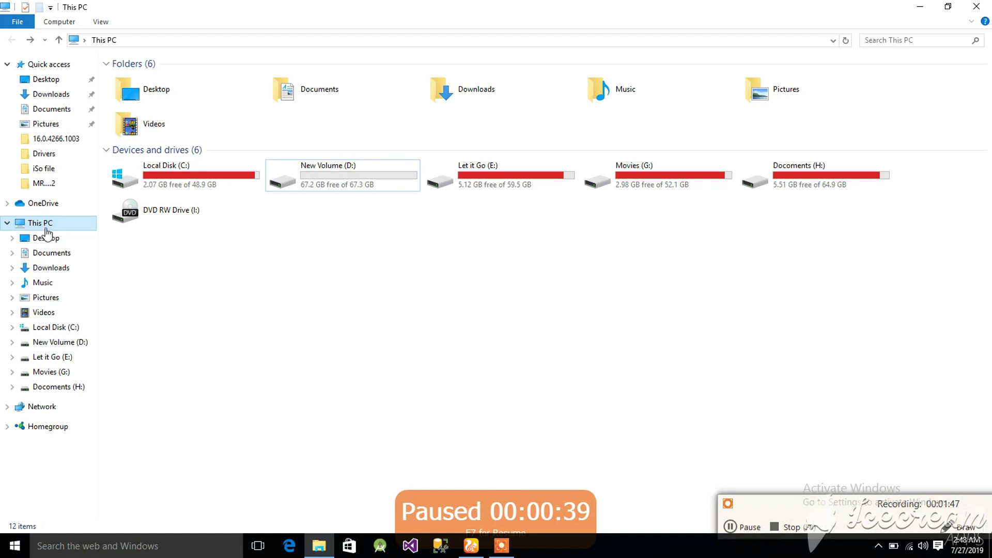
Open Disk Management for this computer in a maximized Computer Management window
right_click(47, 233)
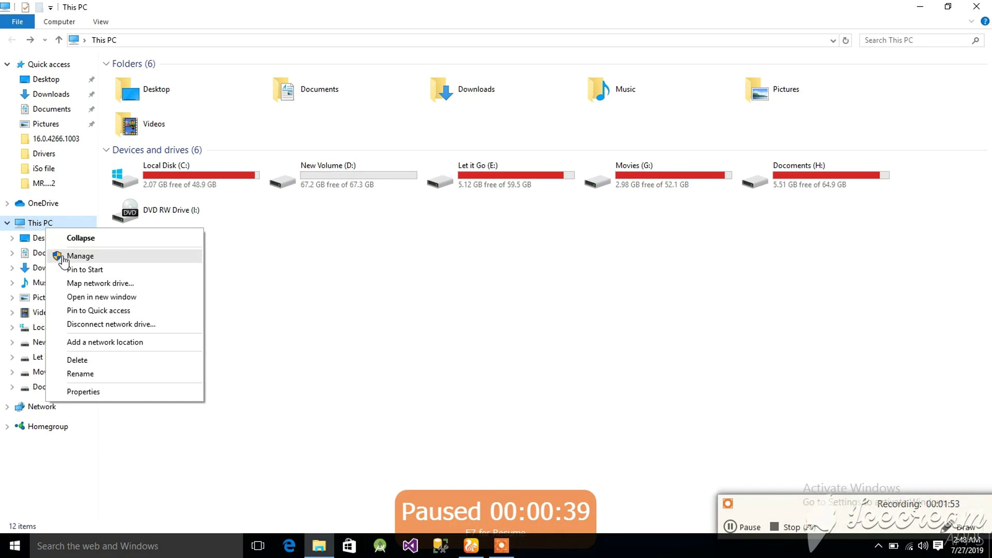
click(318, 269)
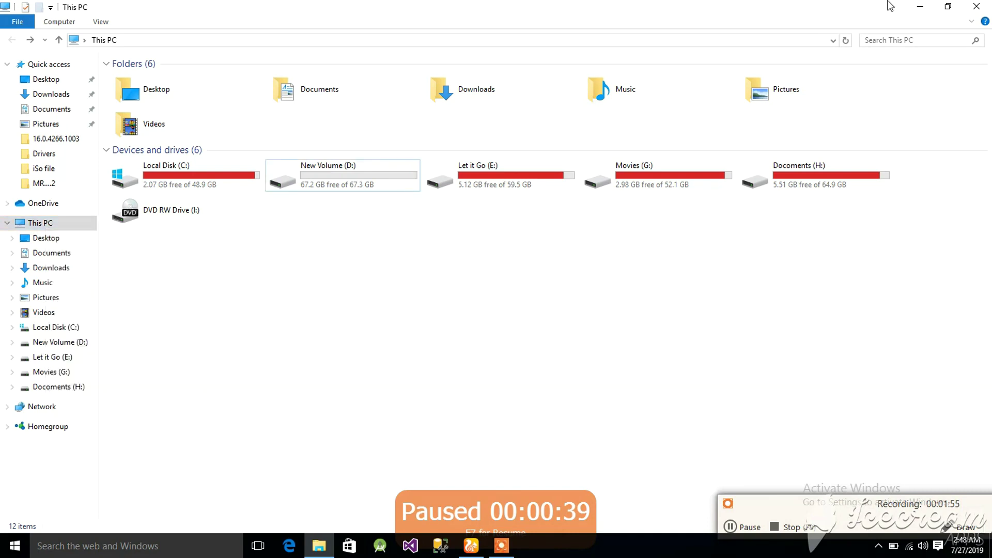
click(919, 6)
click(17, 101)
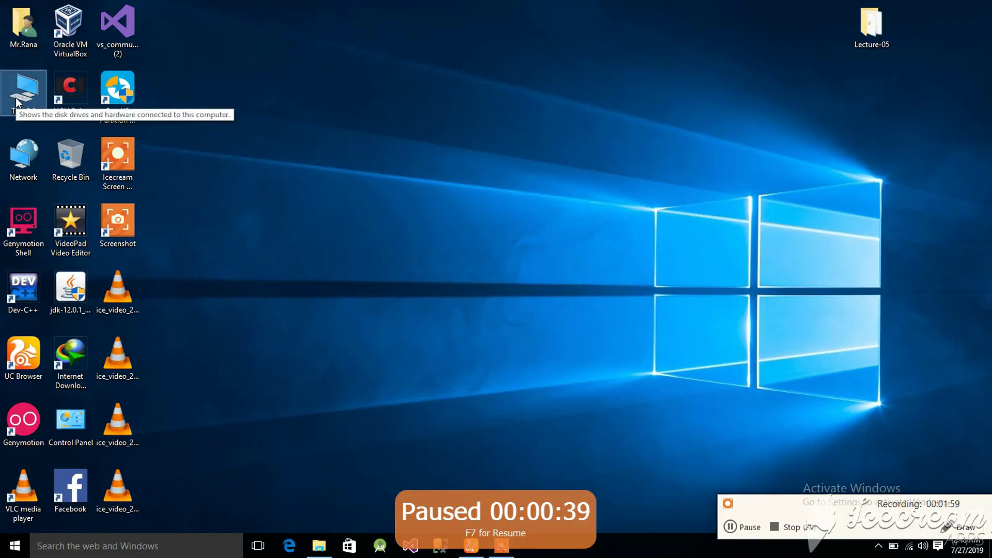
right_click(17, 101)
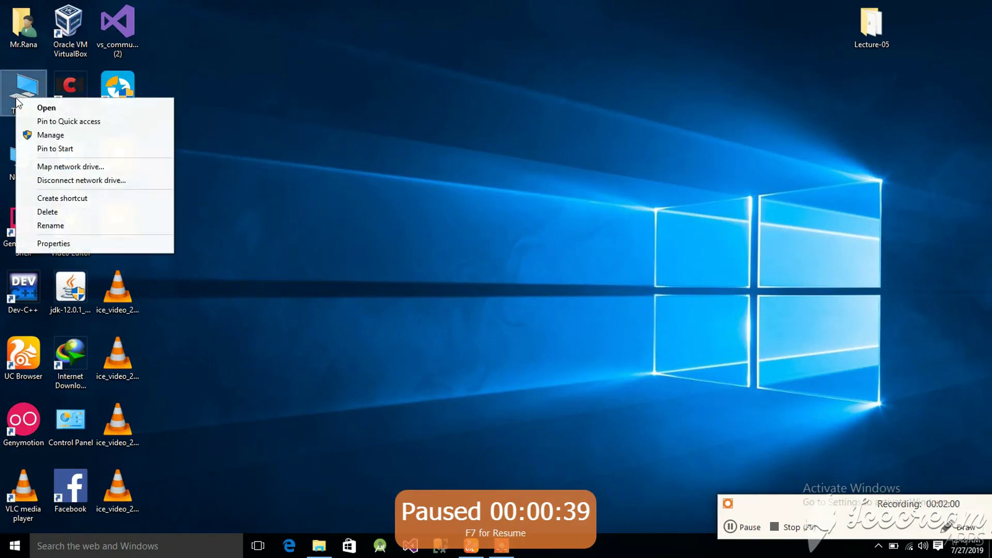
click(37, 134)
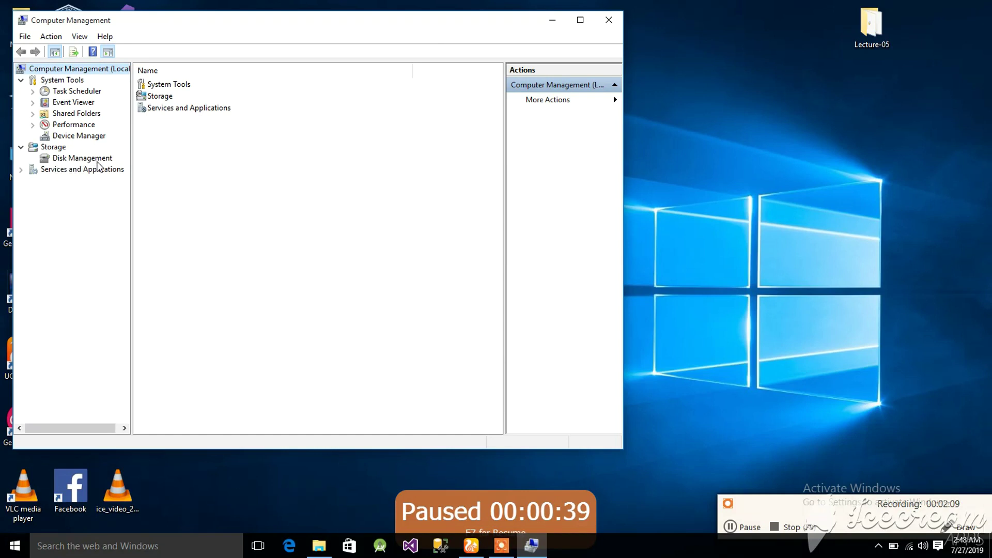
click(75, 160)
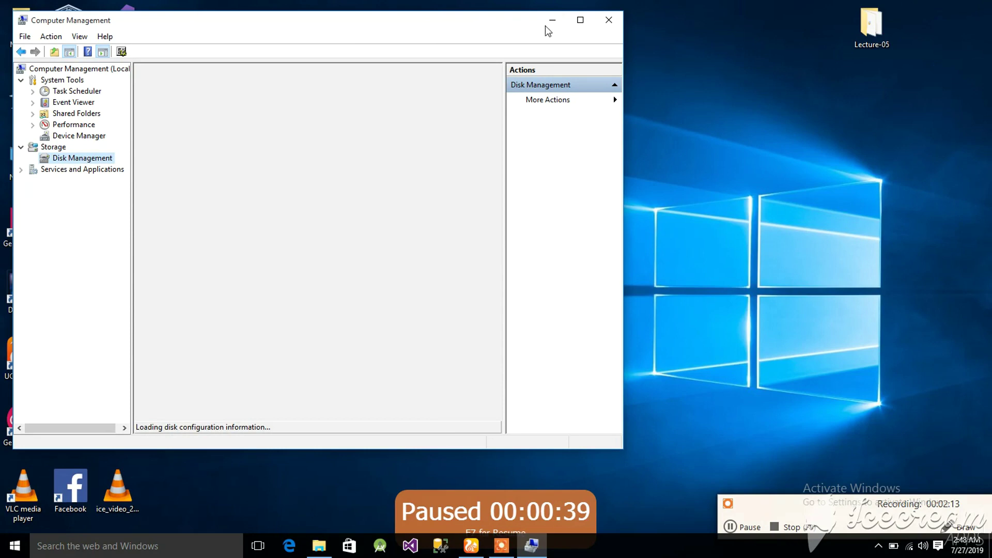
click(581, 20)
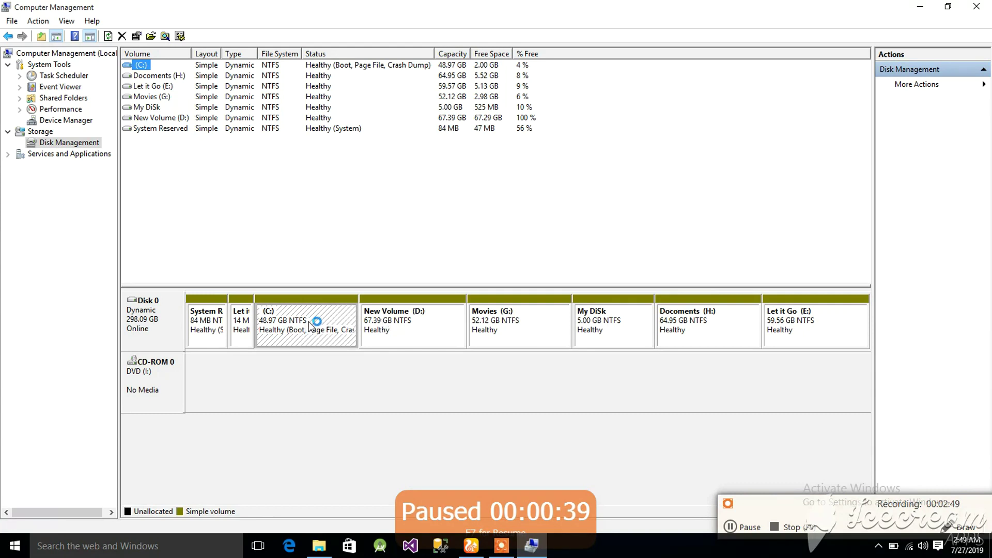
Delete the New Volume (D:) volume, accepting the erasure of all its data
click(394, 326)
right_click(393, 324)
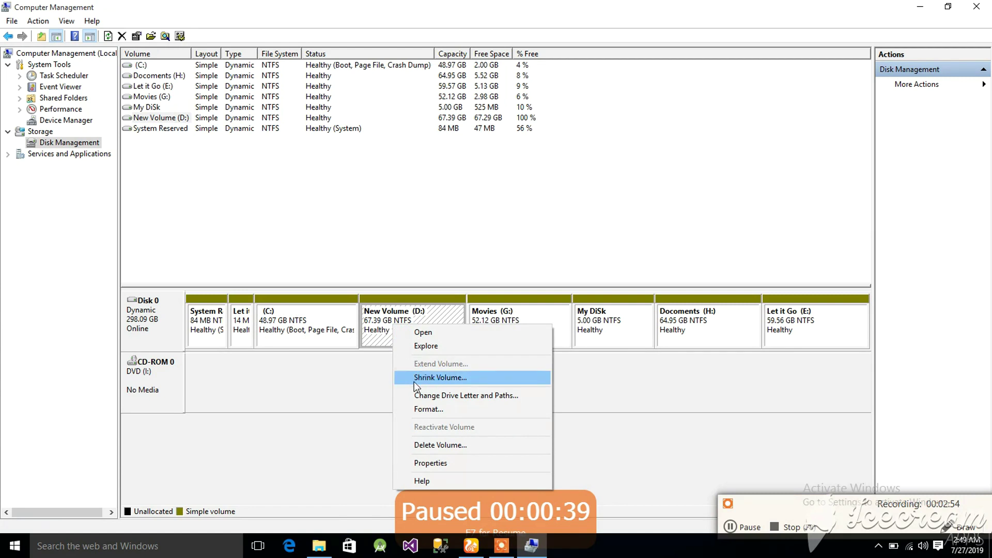
click(423, 448)
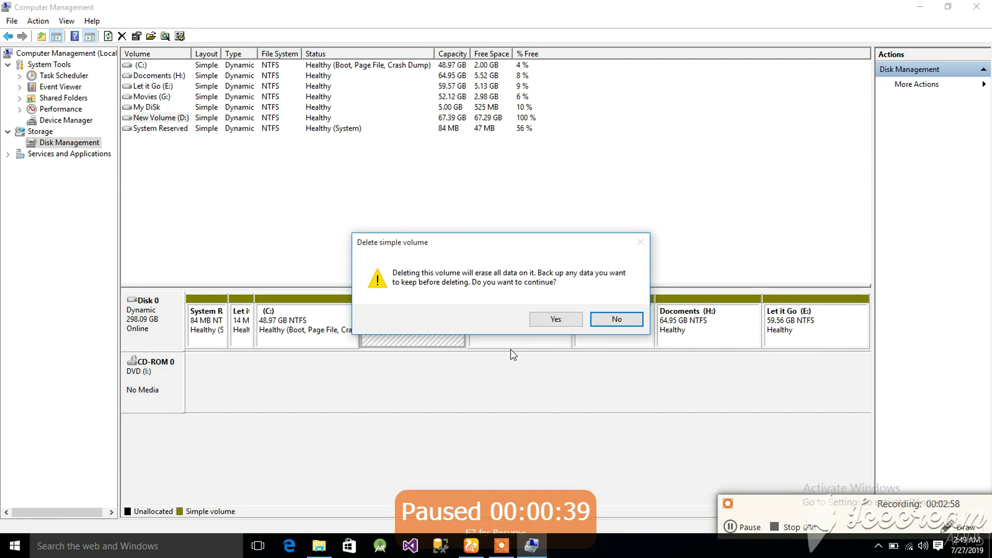
click(555, 319)
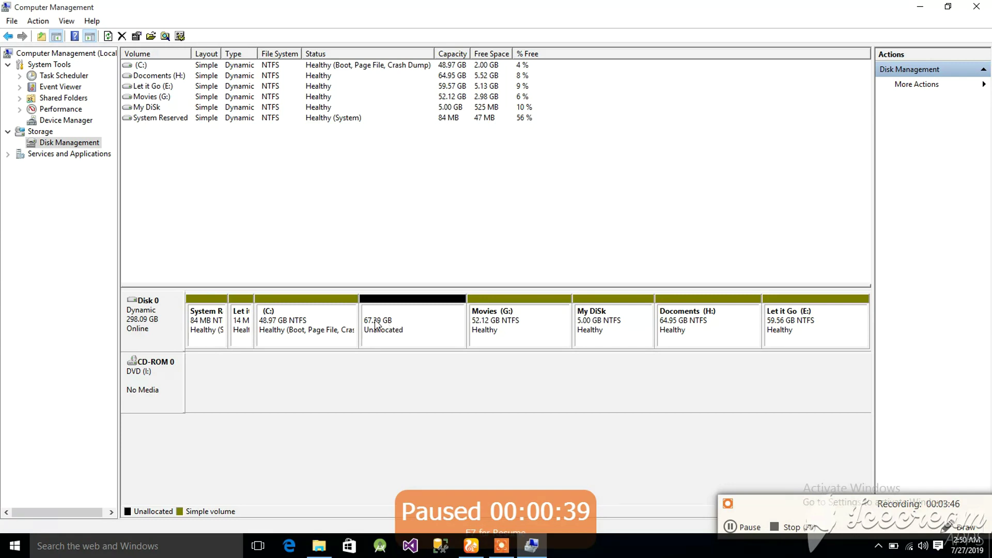
Examine which volume operations are offered for C: and My DiSk, and how the volumes lie around the unallocated space
click(333, 319)
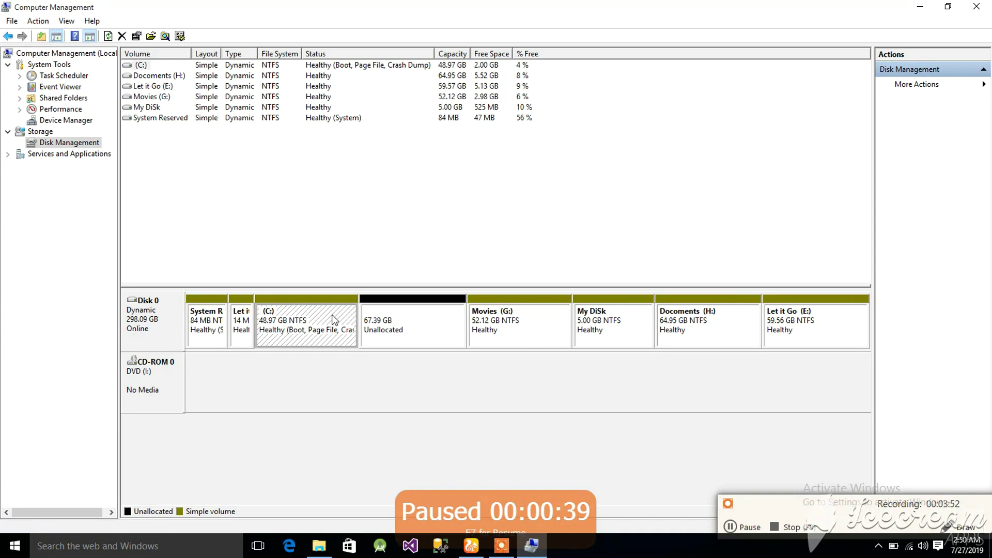
right_click(333, 319)
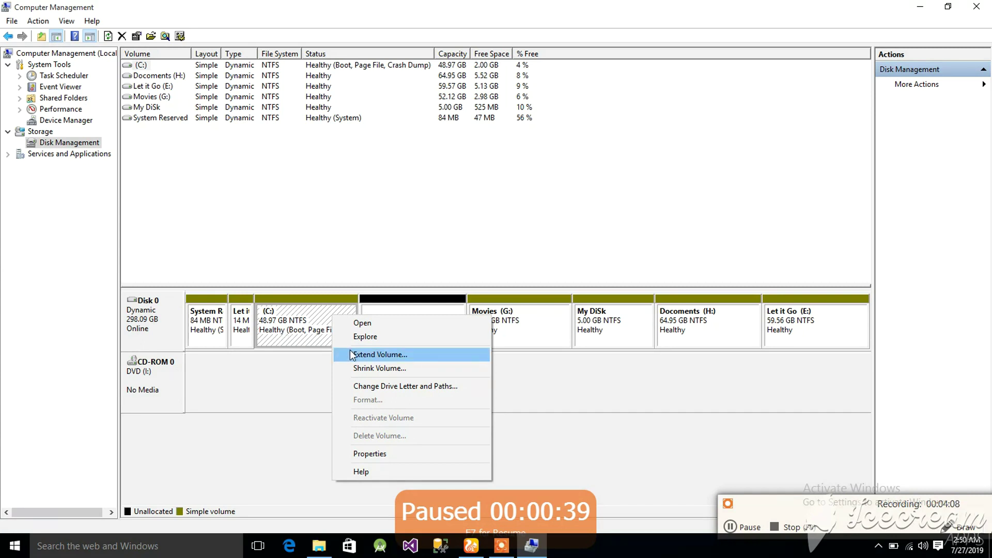
click(311, 376)
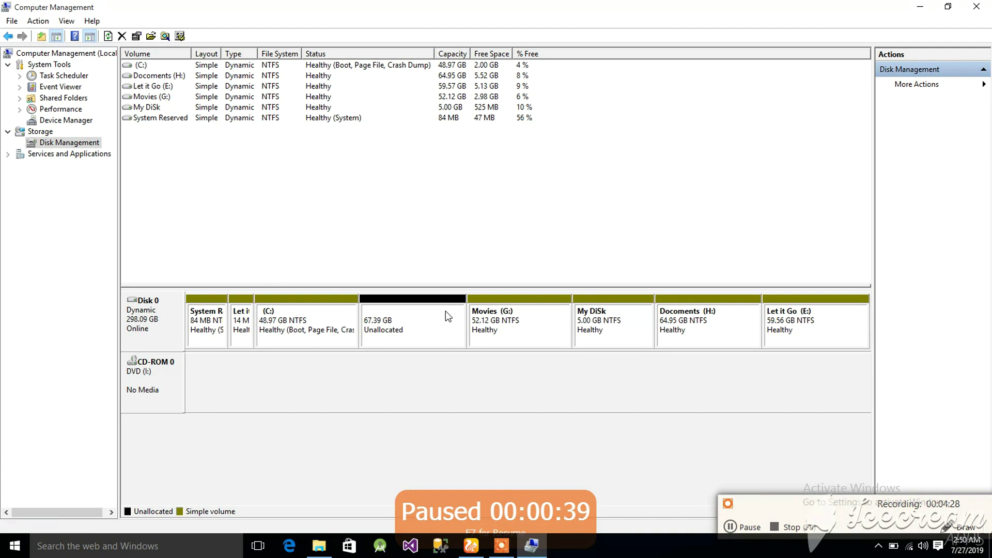
click(544, 325)
click(619, 325)
right_click(620, 323)
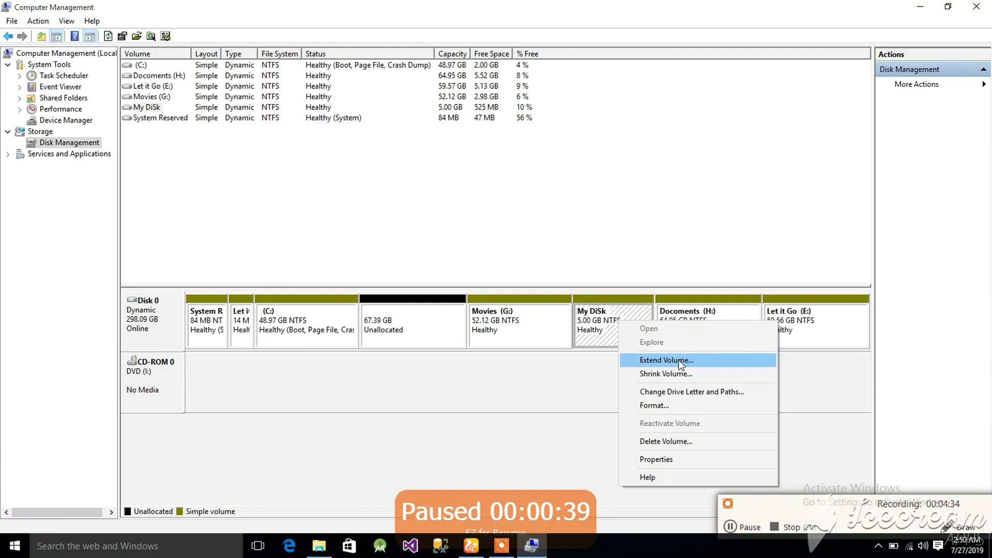
click(396, 334)
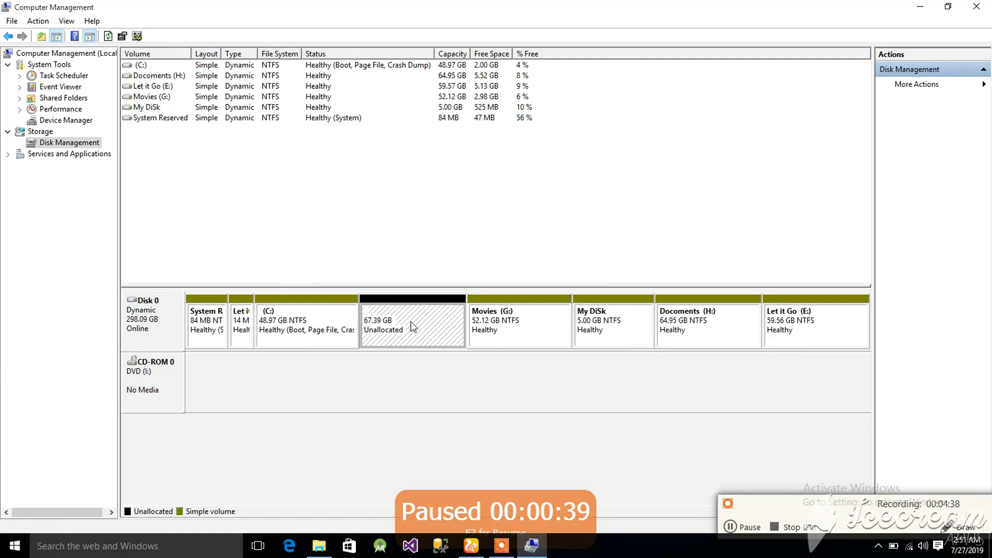
click(616, 324)
click(721, 325)
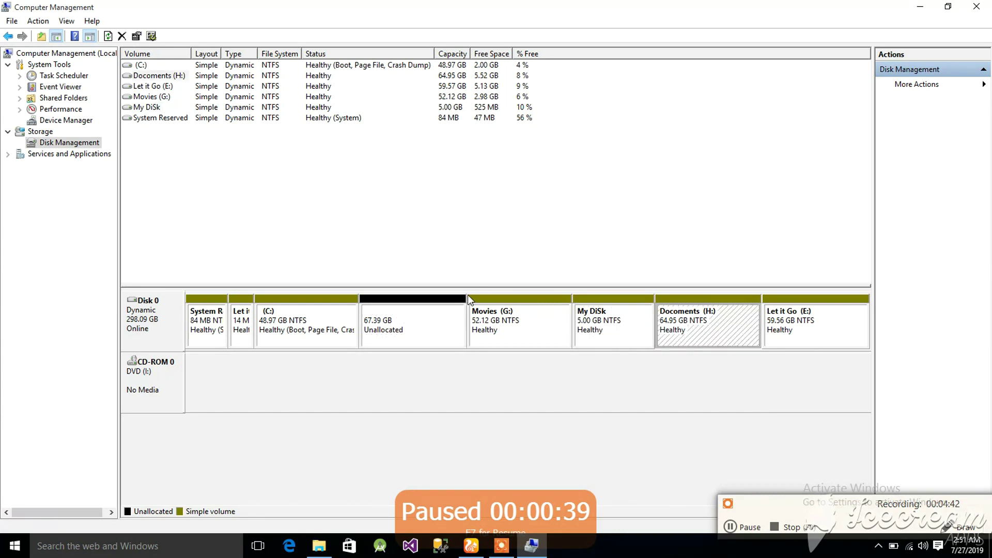
click(319, 317)
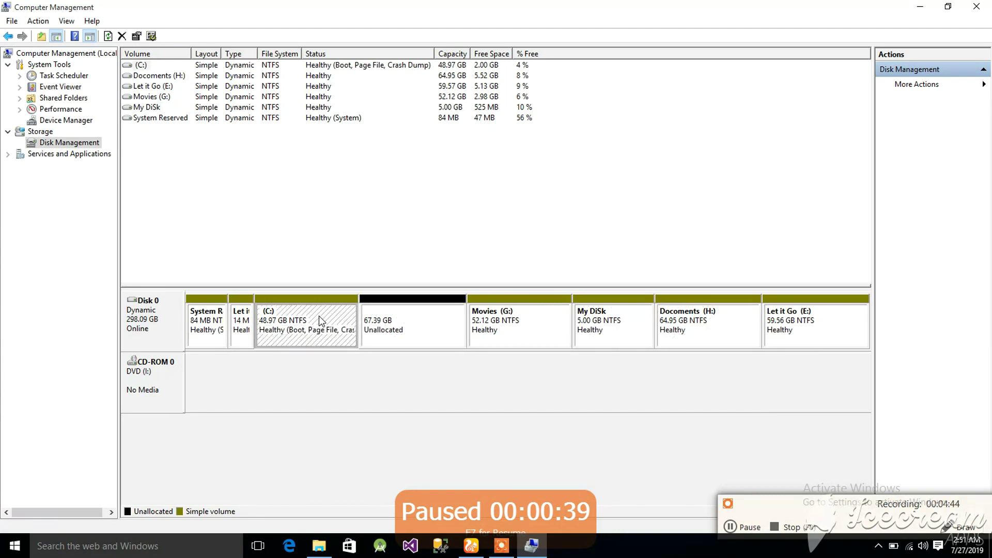
right_click(320, 317)
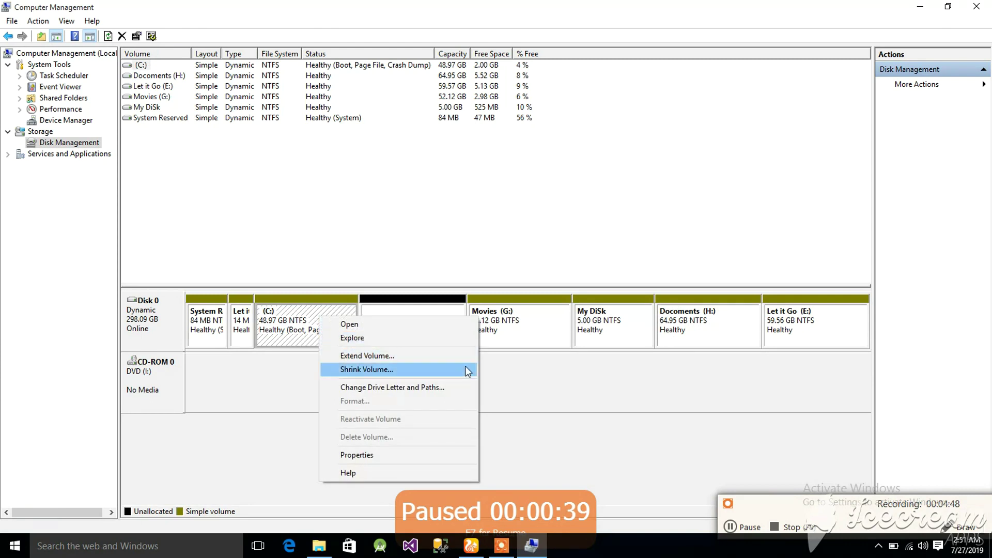
click(430, 343)
click(320, 314)
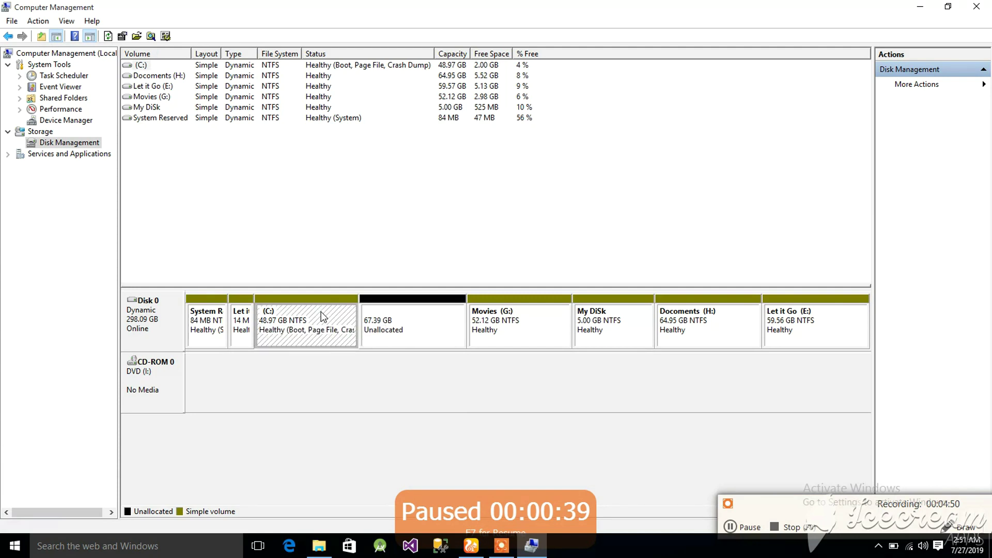
right_click(320, 313)
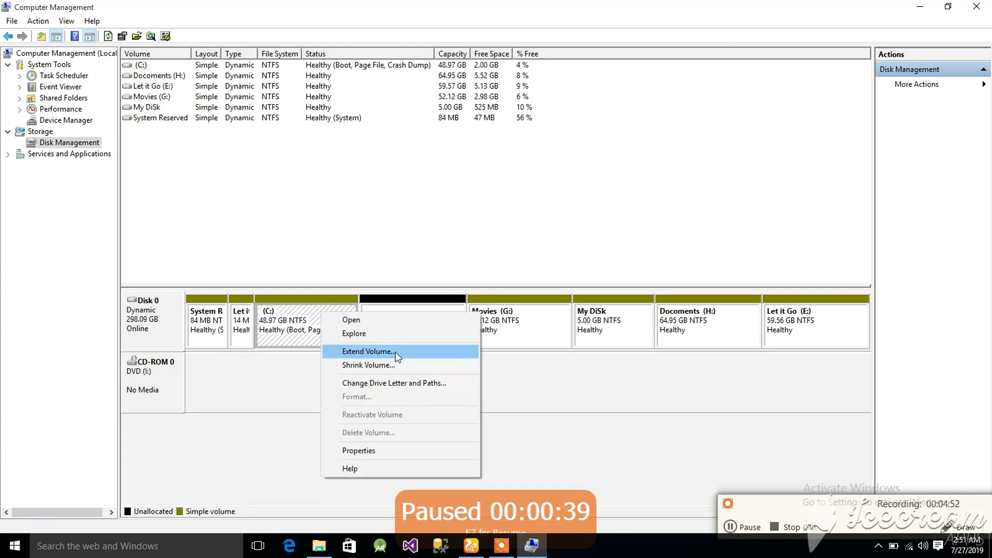
click(536, 383)
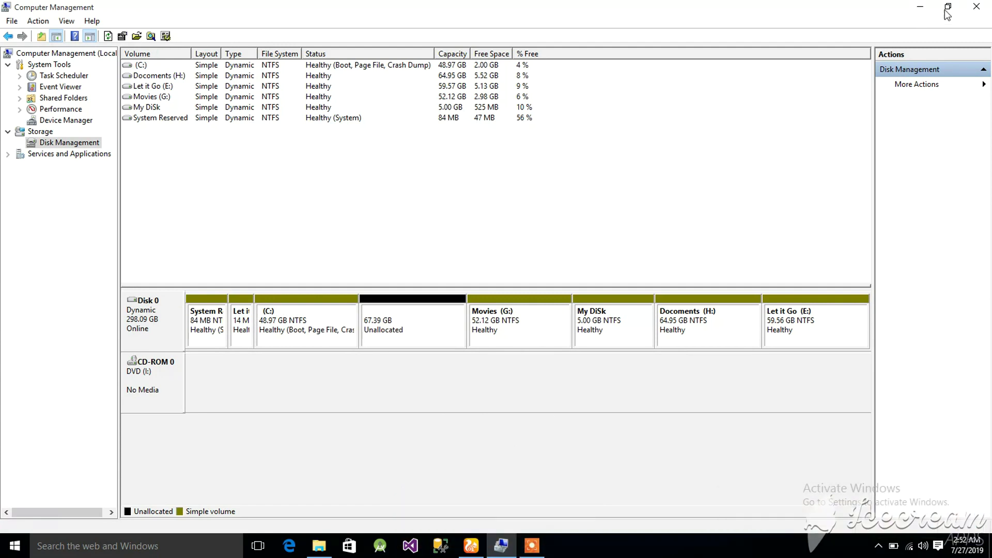
Put Computer Management out of the way and open EaseUS Partition Master from the desktop in a maximized window
click(920, 7)
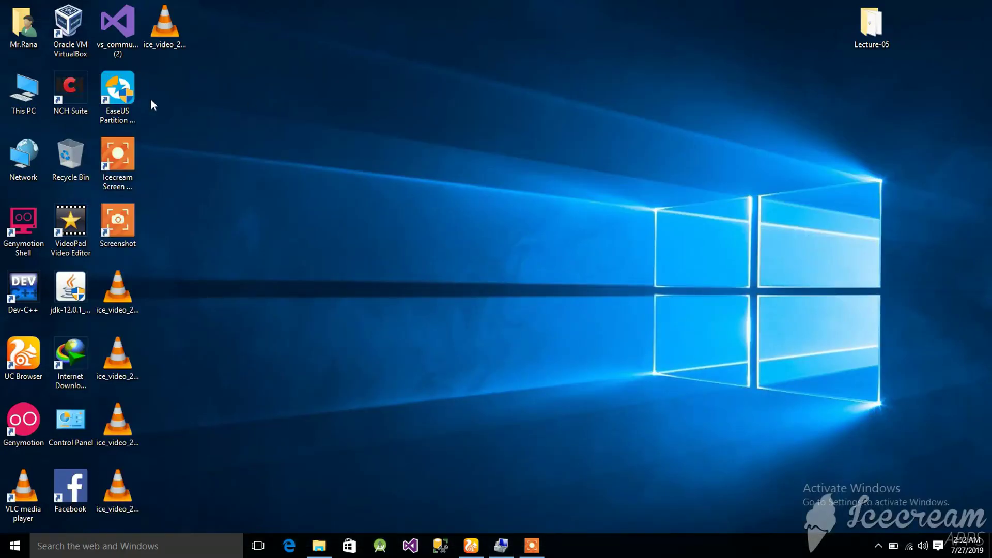
click(125, 98)
double_click(125, 98)
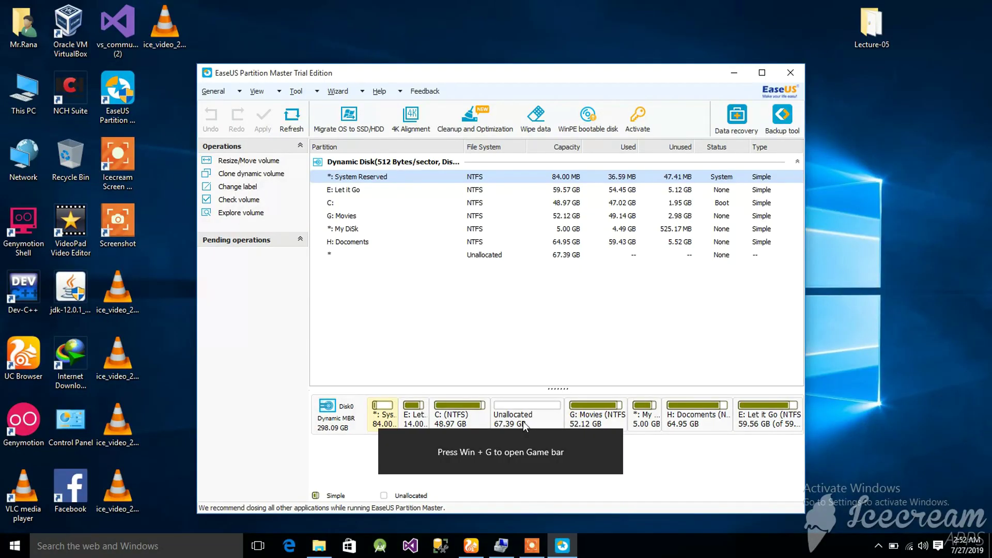
click(761, 72)
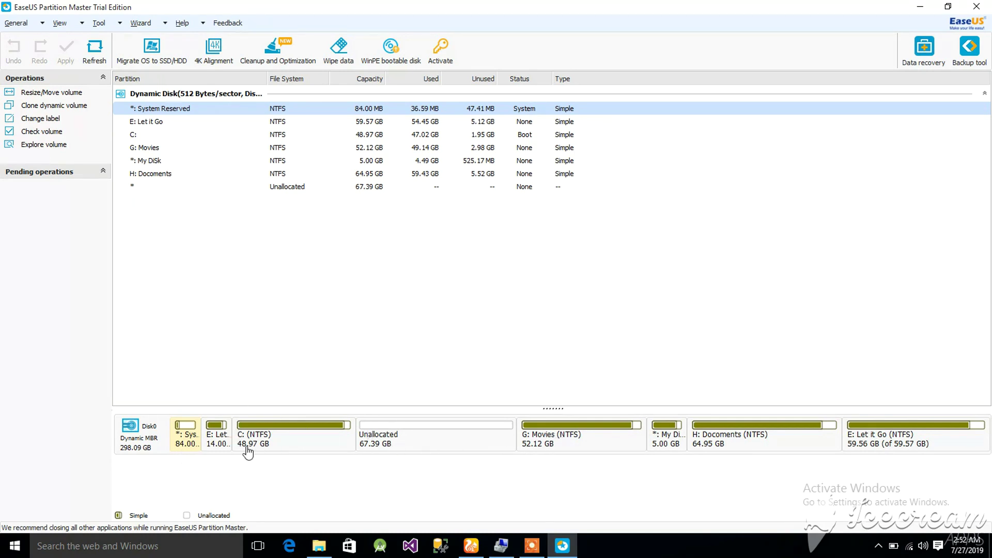
Try to move the G: Movies volume next to C: with 0 MB unallocated space before it, and exit EaseUS without applying the change
click(437, 448)
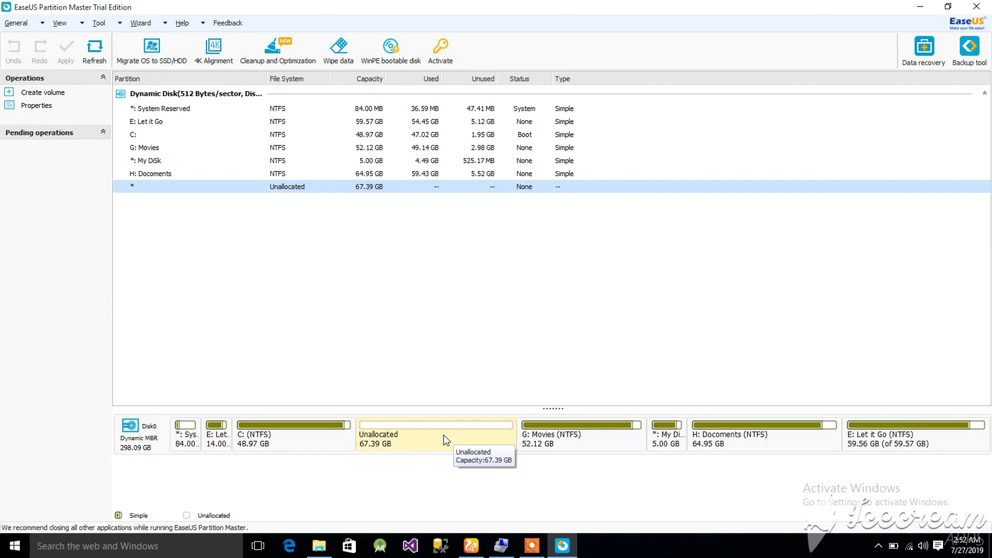
click(543, 444)
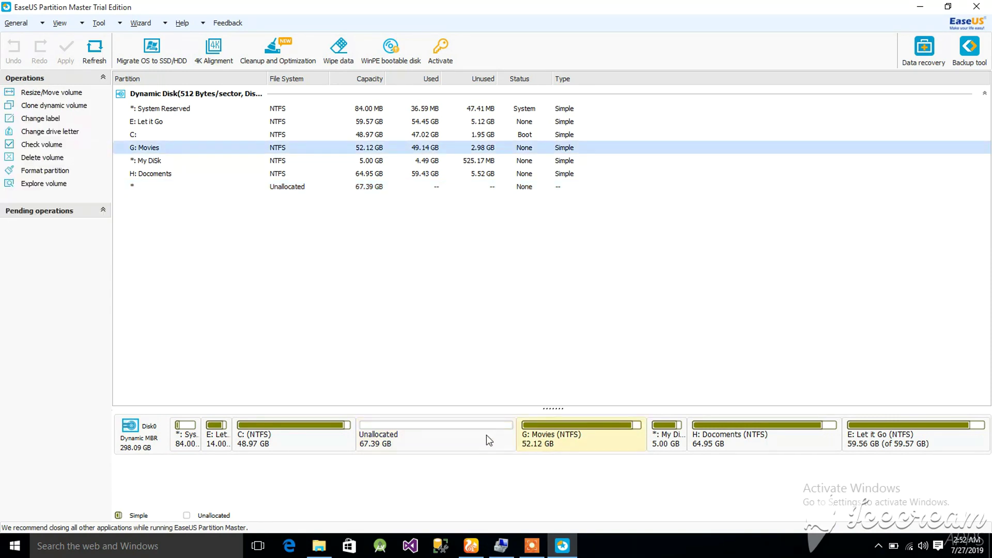
click(581, 444)
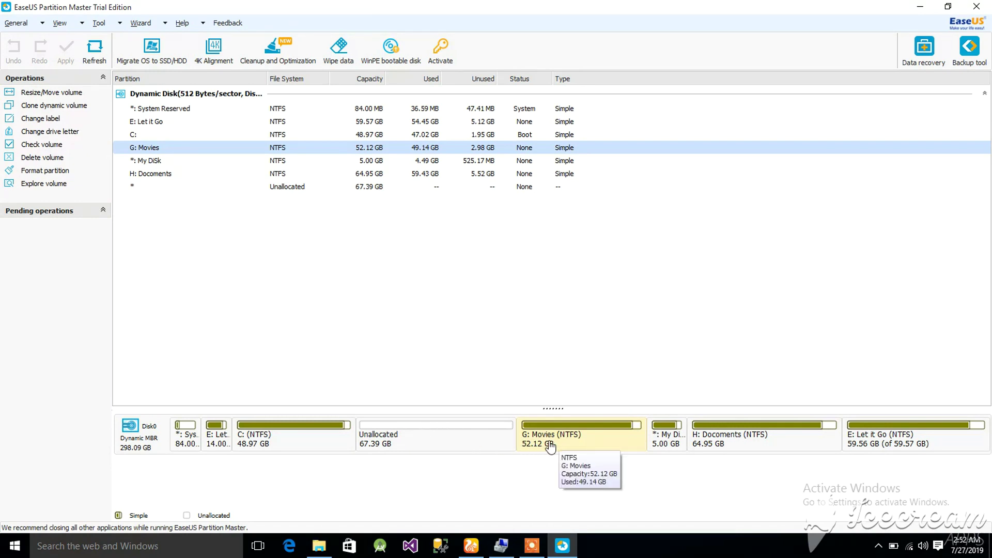
right_click(589, 445)
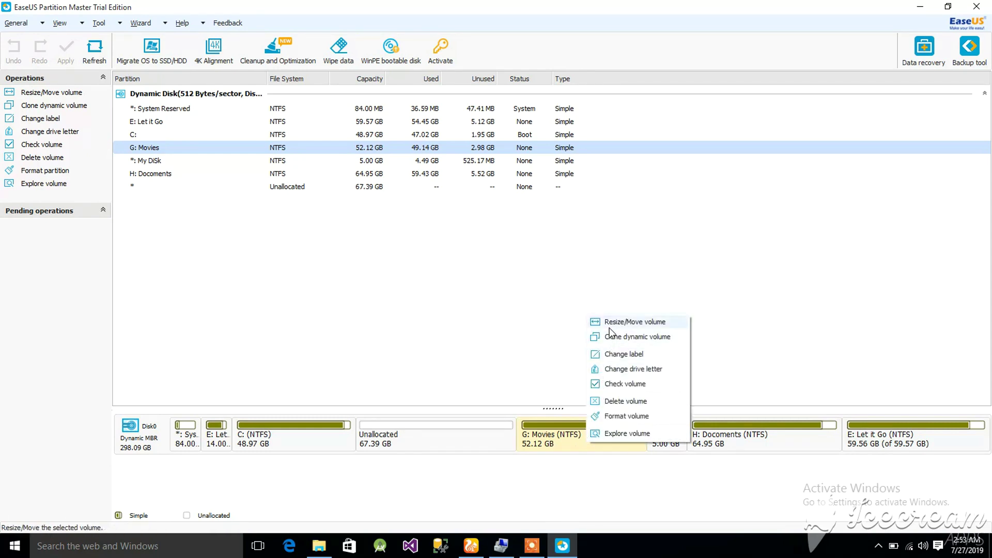
click(639, 322)
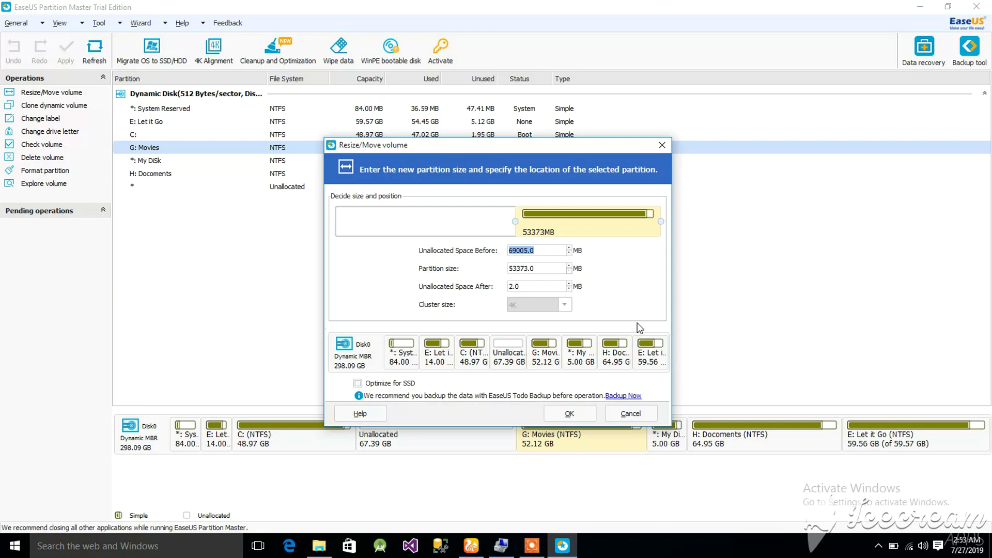
drag(603, 231, 368, 240)
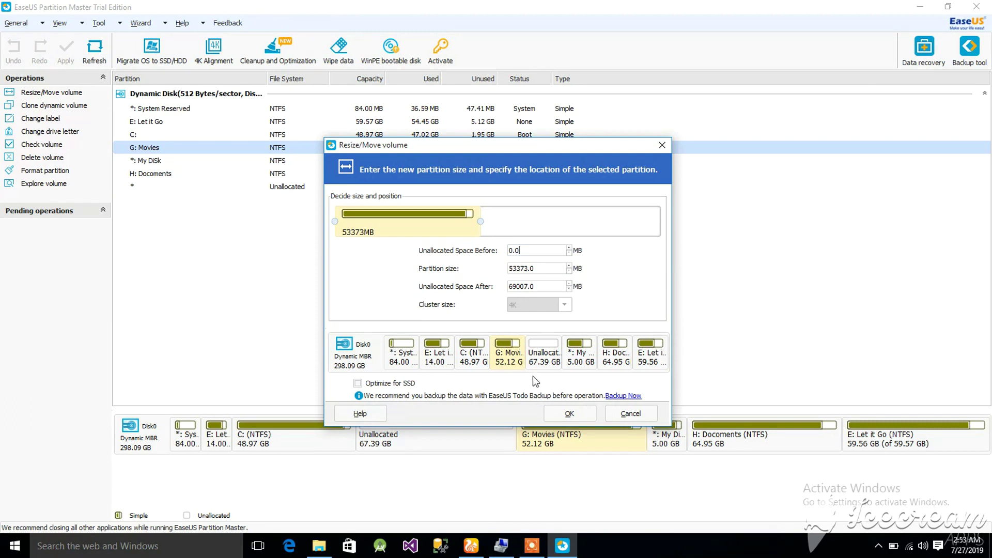
click(559, 414)
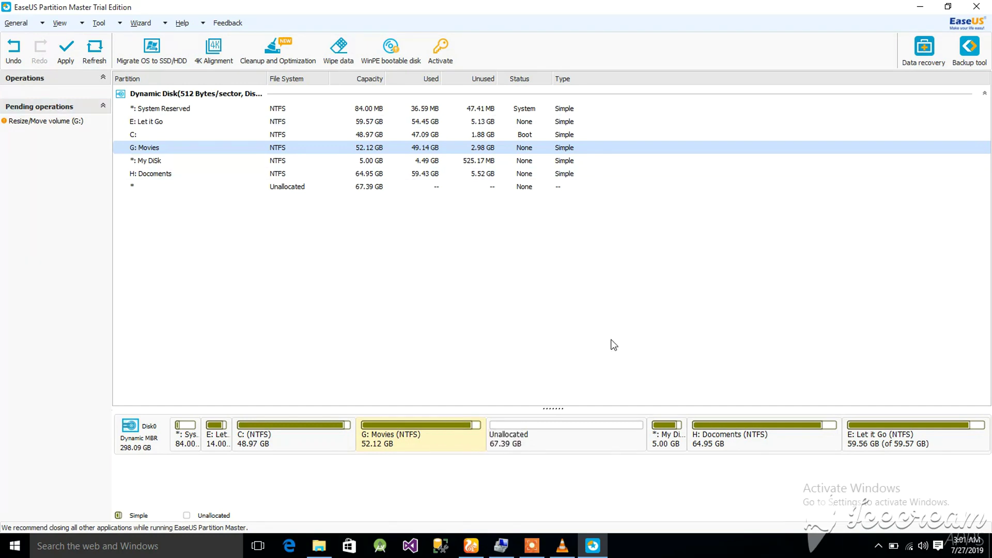
click(976, 6)
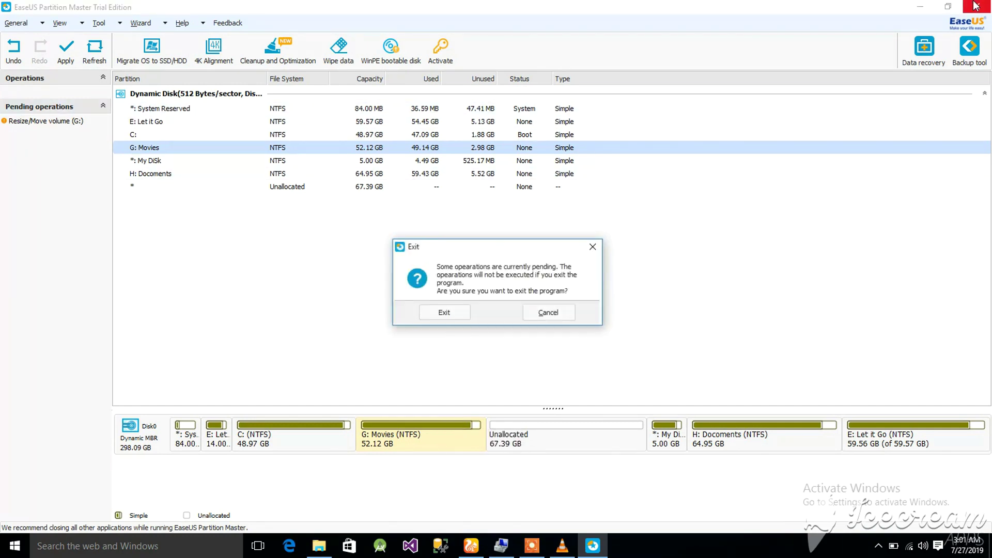
click(444, 312)
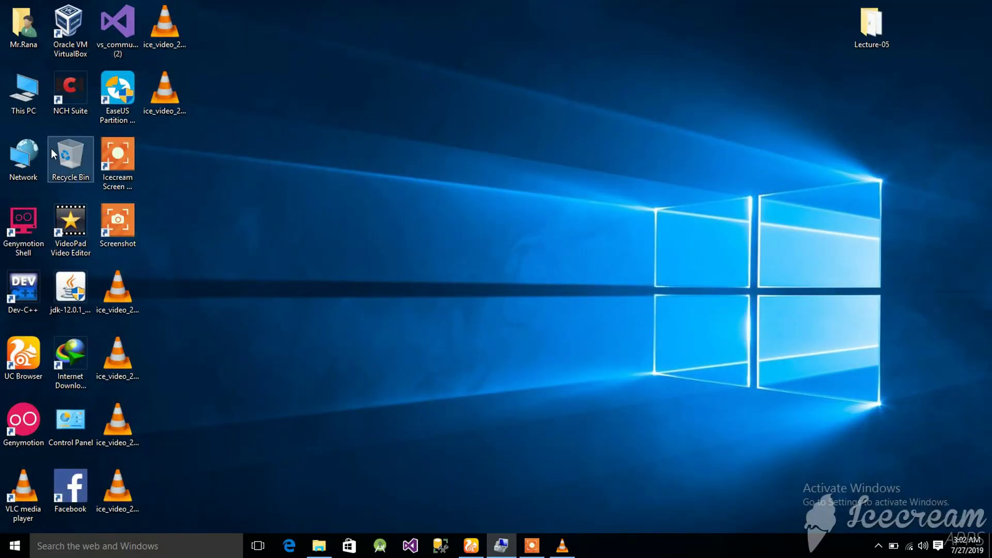
Open Computer Management for this PC and show Disk Management in a maximized window
right_click(16, 88)
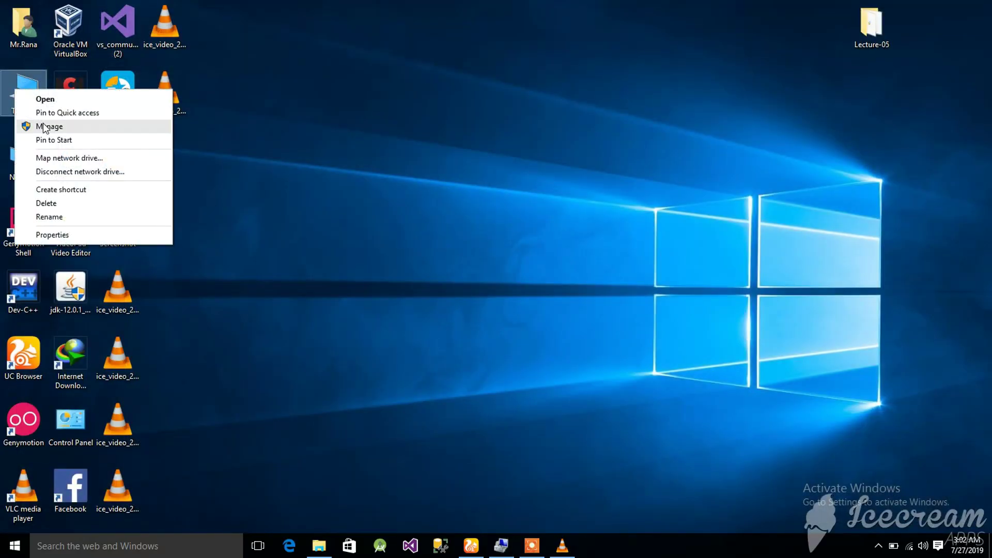
click(43, 127)
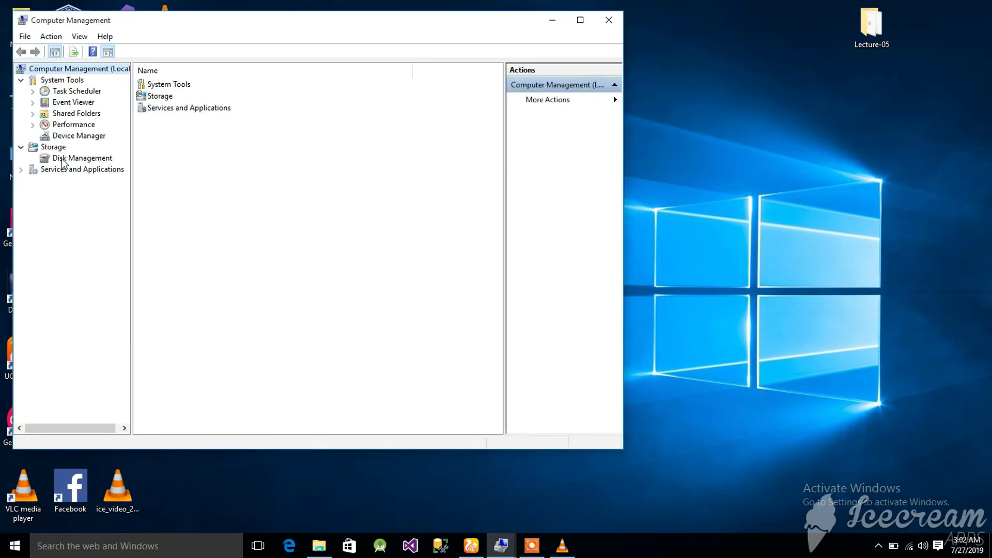
click(63, 162)
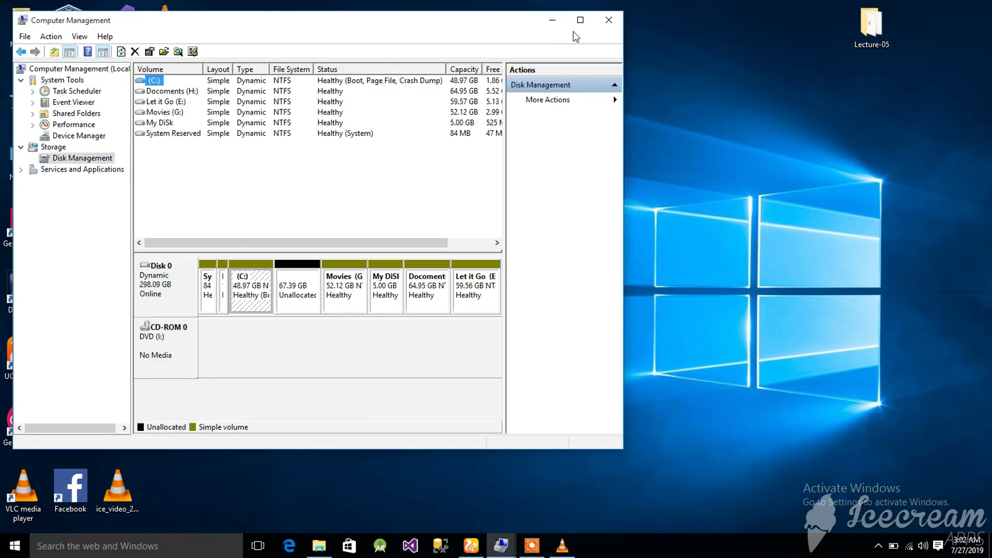
click(580, 19)
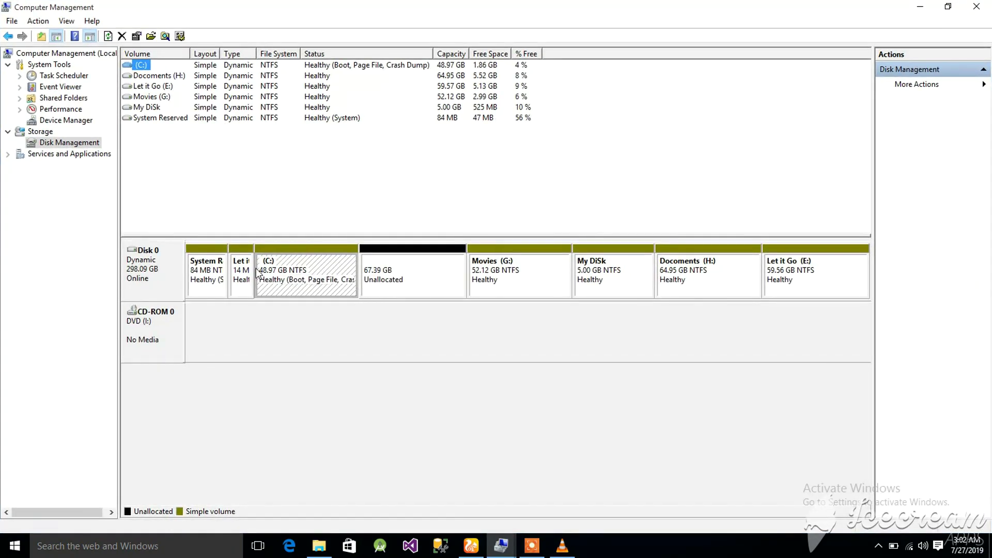
Extend the C: volume with 69004 MB of the adjacent unallocated space on Disk 0
click(329, 269)
right_click(329, 269)
click(345, 304)
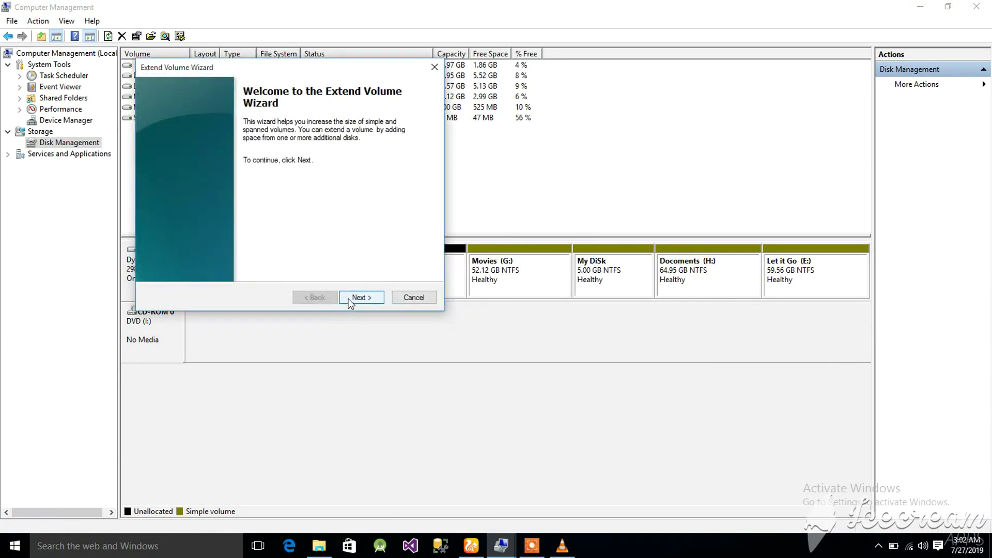
click(350, 301)
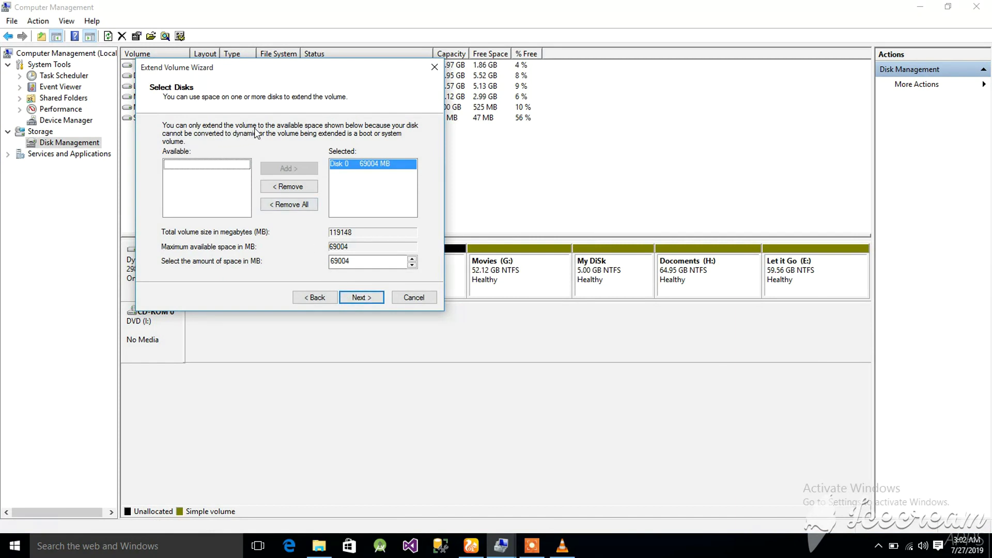
click(362, 298)
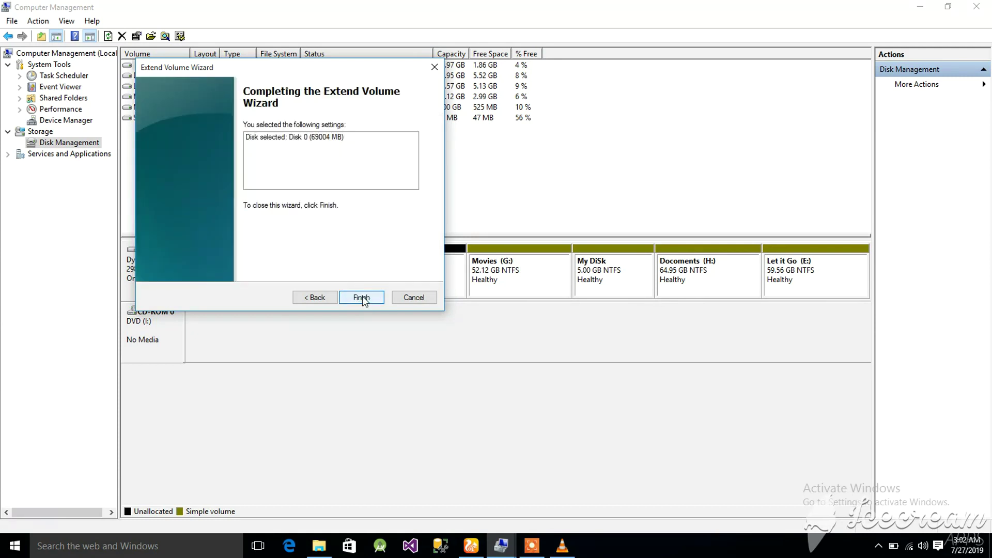
click(361, 298)
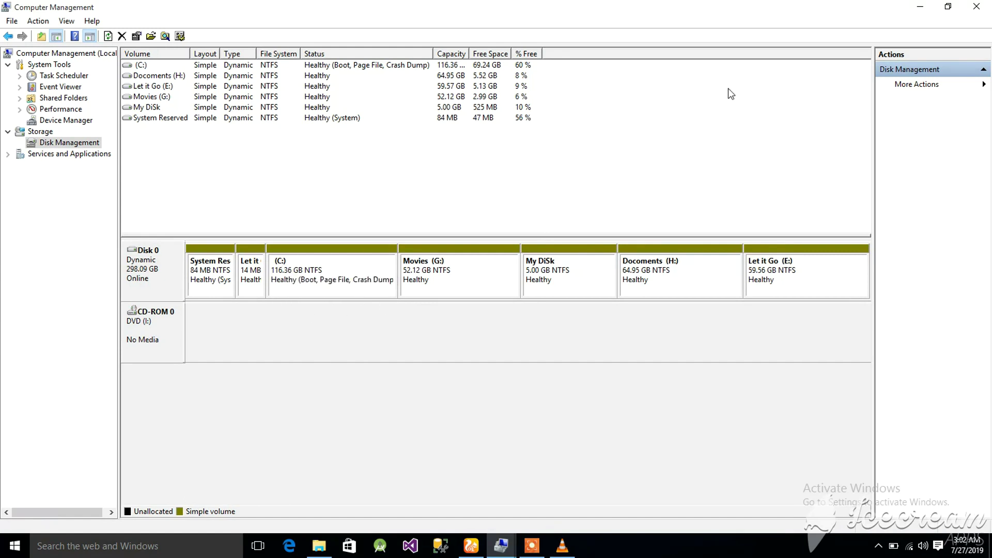
Put Computer Management out of the way and check the capacity and free space of Local Disk (C:) in This PC
click(919, 6)
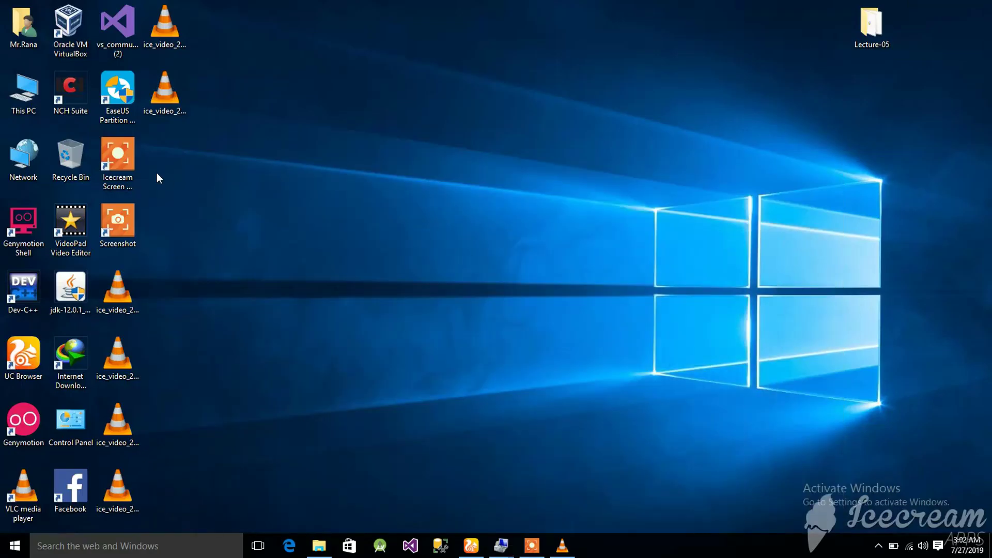
right_click(242, 132)
click(277, 170)
double_click(22, 104)
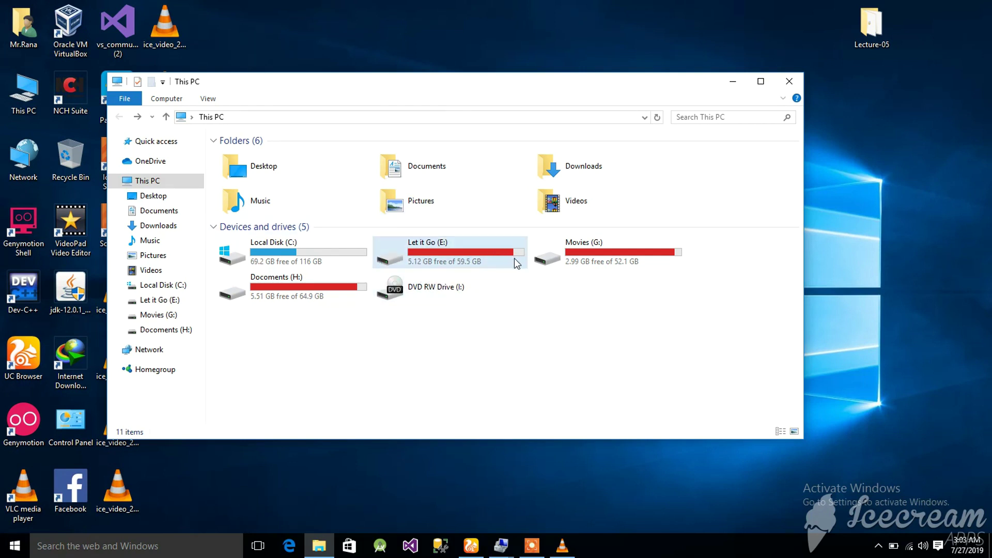
click(327, 257)
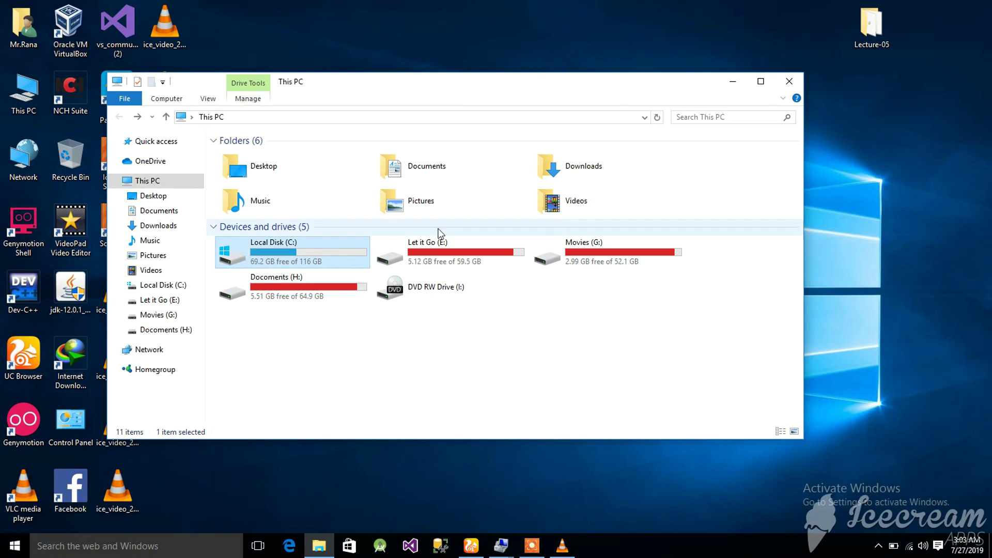
click(533, 547)
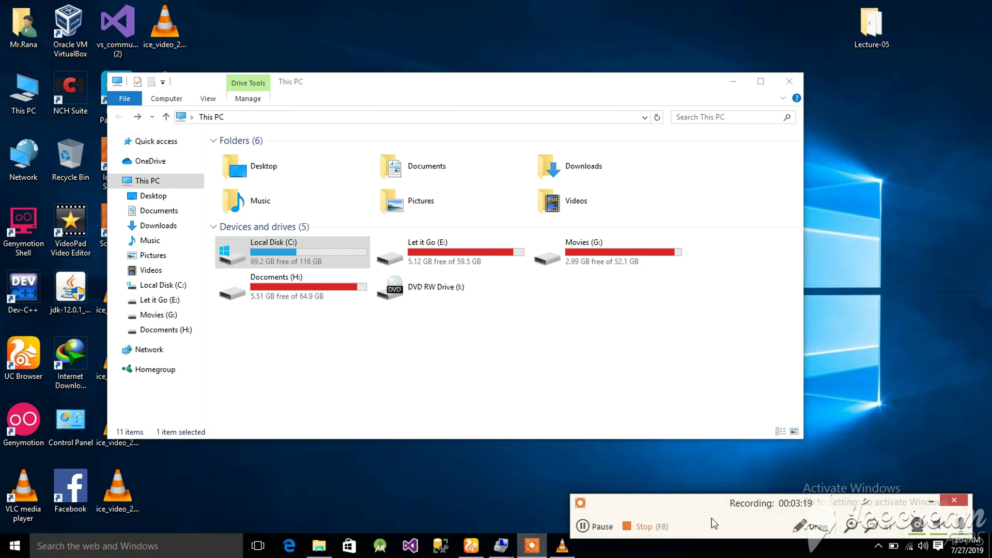